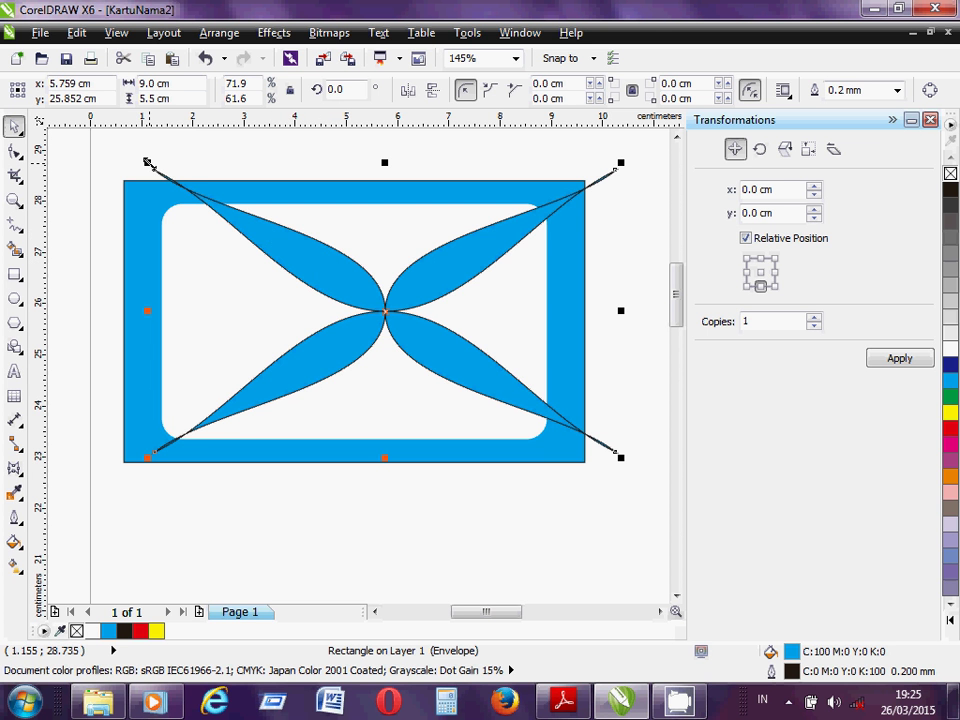
# - Shrink the blue four-petal shape about its centre to about 4.16 × 2.55 cm and paste a copy in place
pyautogui.moveTo(147, 163); pyautogui.dragTo(256, 240)
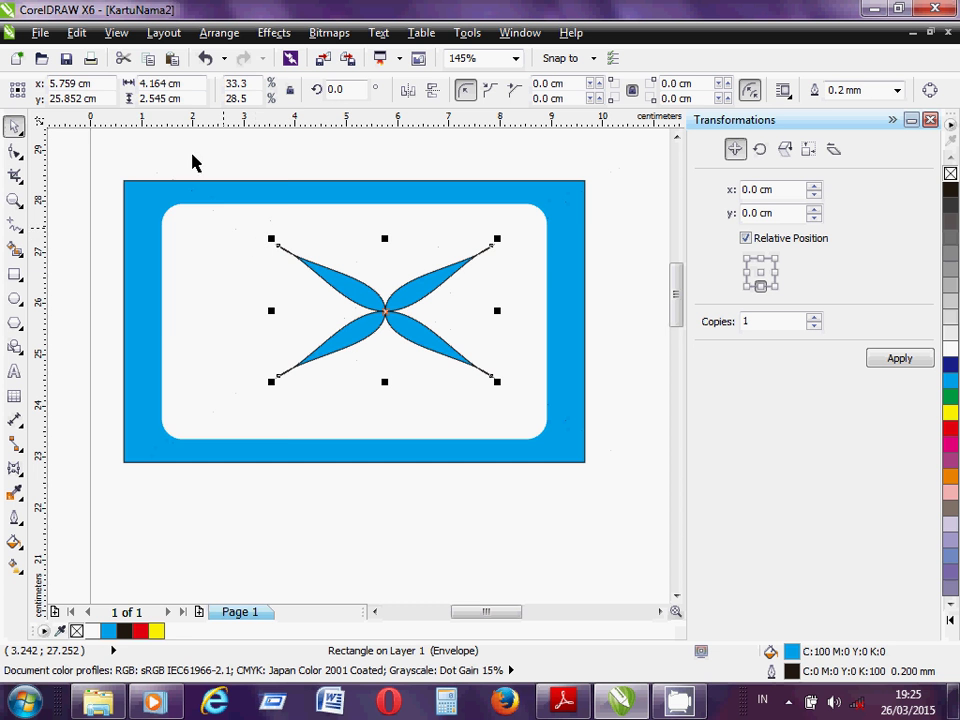
pyautogui.click(76, 34)
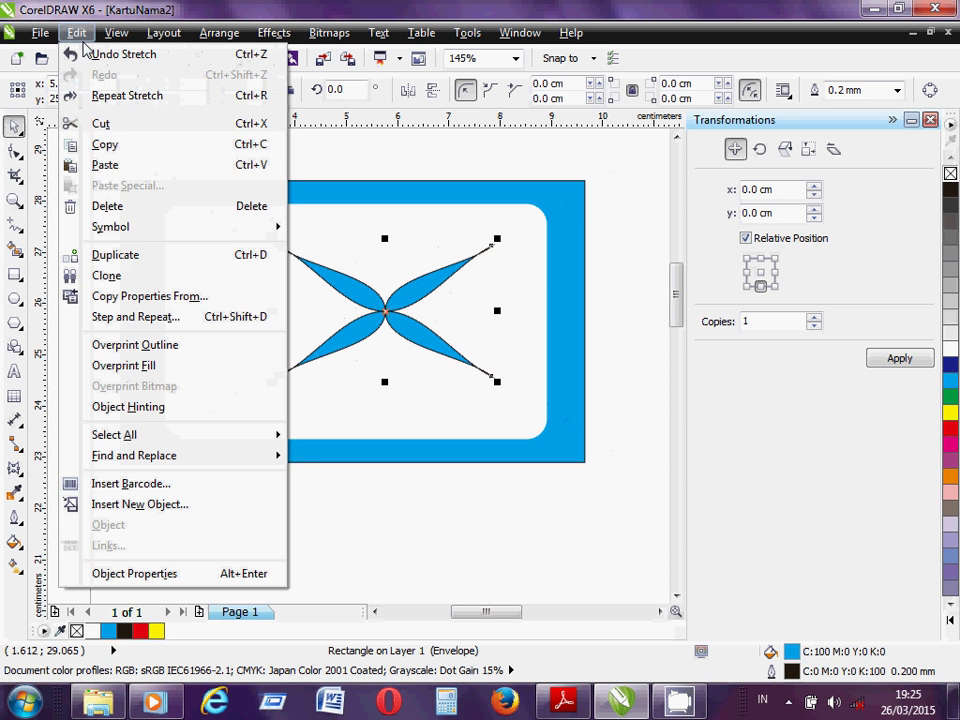
pyautogui.click(110, 148)
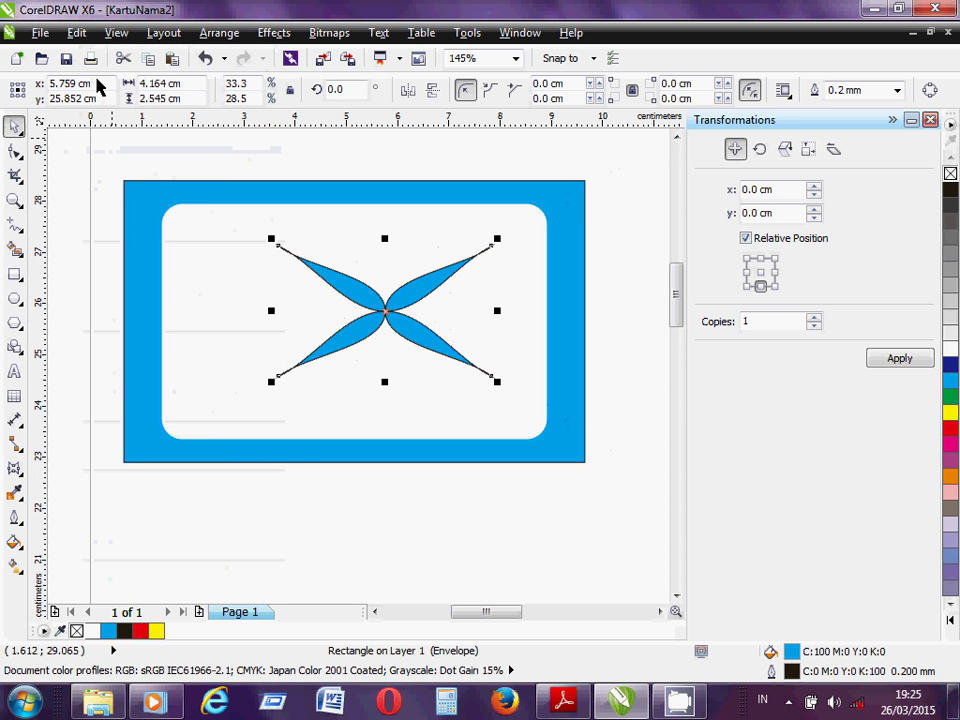
pyautogui.click(78, 33)
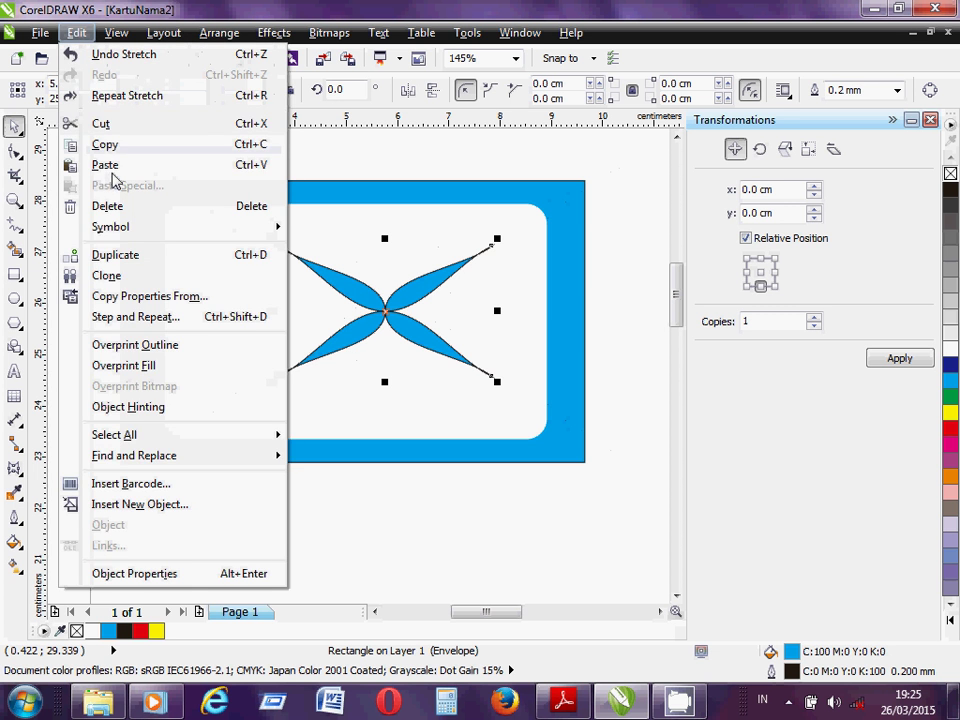
pyautogui.click(108, 166)
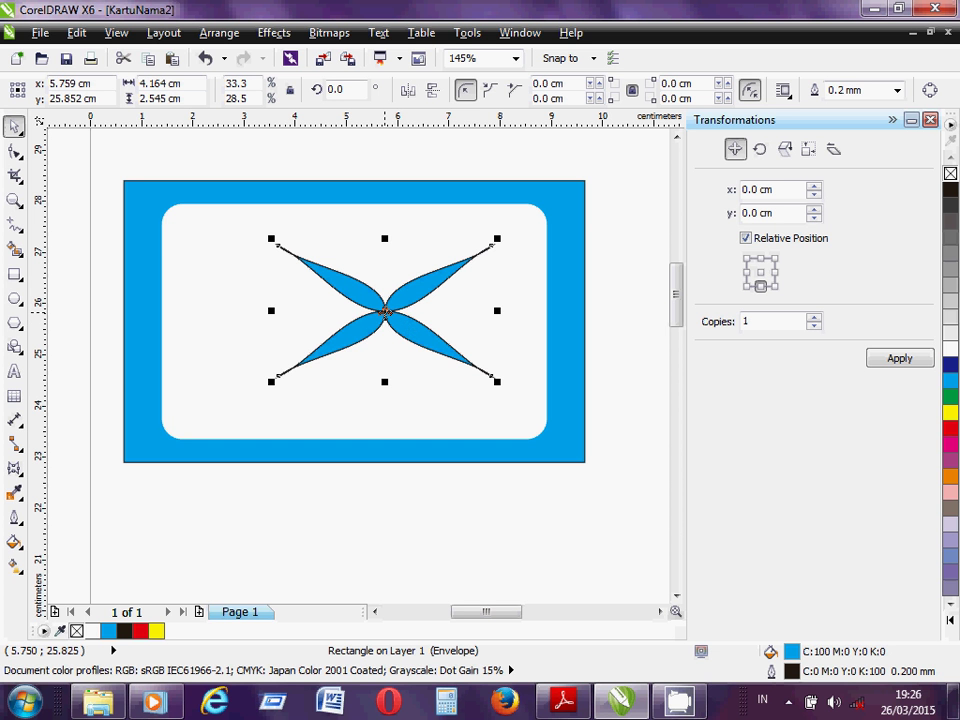
# - Rotate the petal copy about its centre to about 328.4° and fill it with yellow
pyautogui.click(385, 311)
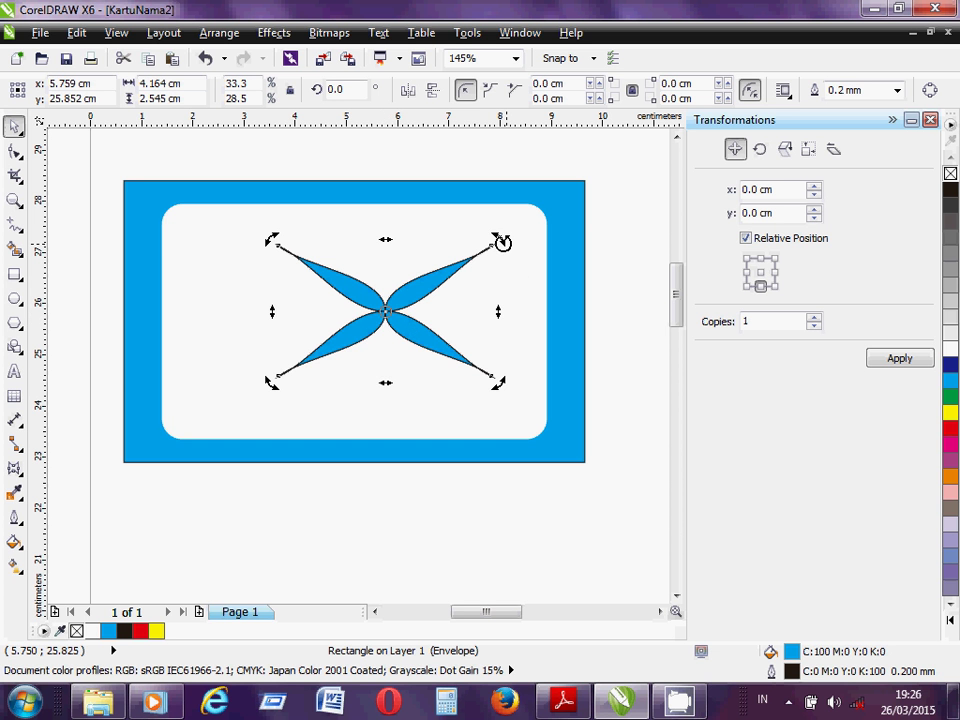
pyautogui.moveTo(499, 240); pyautogui.dragTo(506, 332)
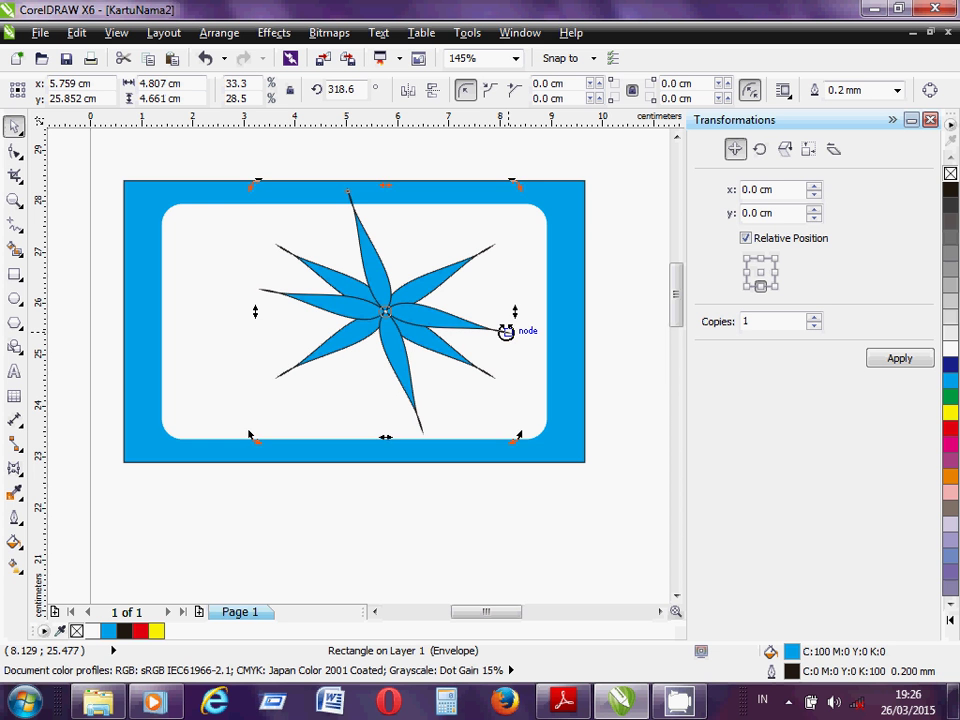
pyautogui.moveTo(508, 328); pyautogui.dragTo(508, 312)
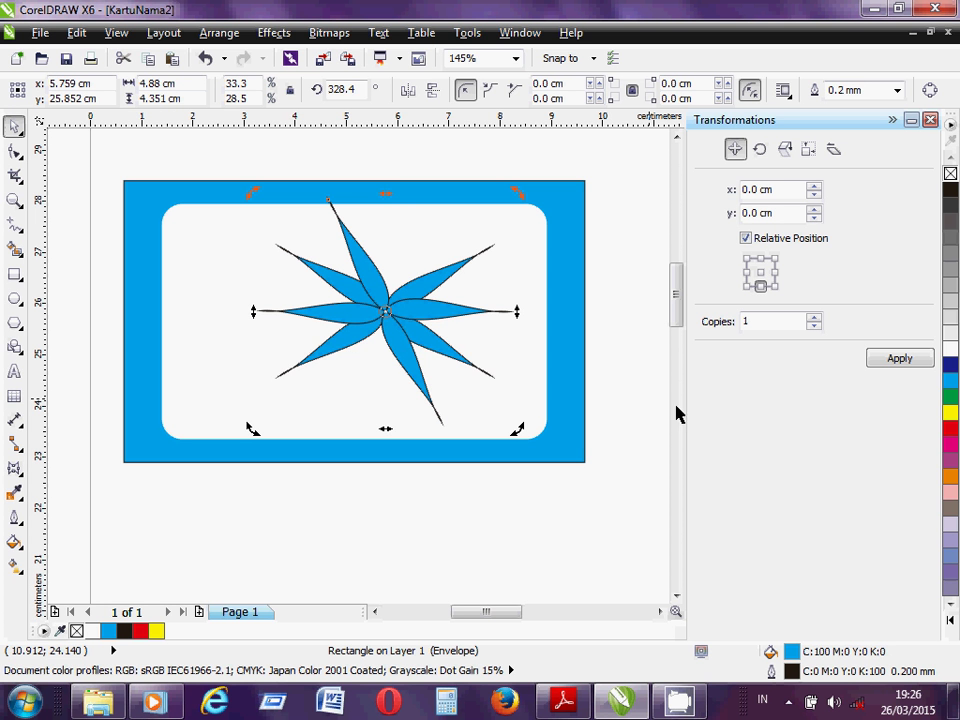
pyautogui.click(950, 413)
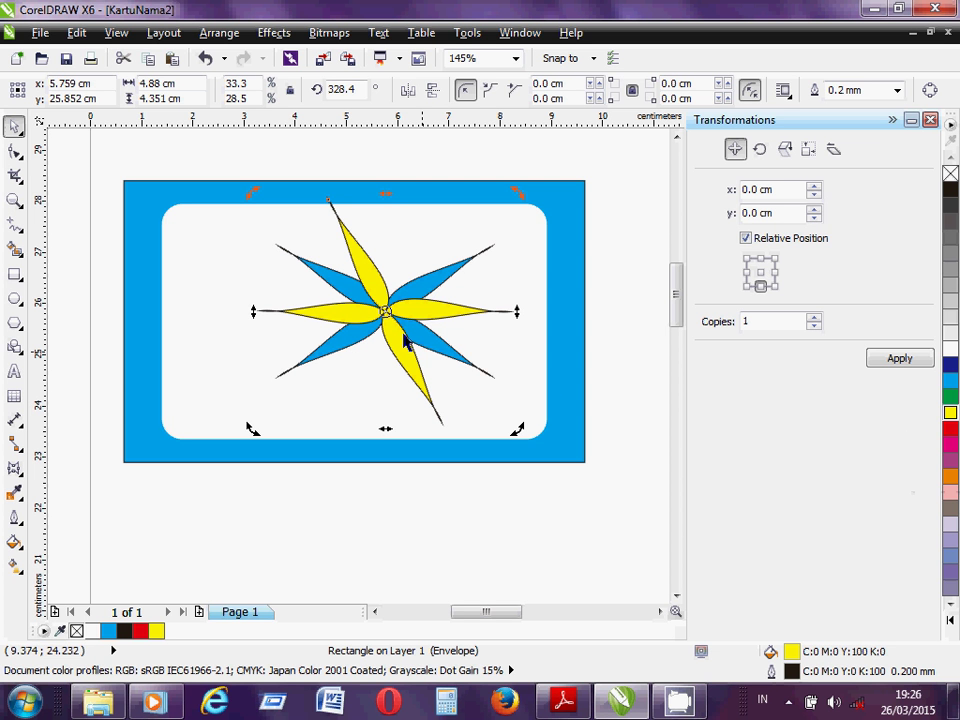
pyautogui.click(421, 287)
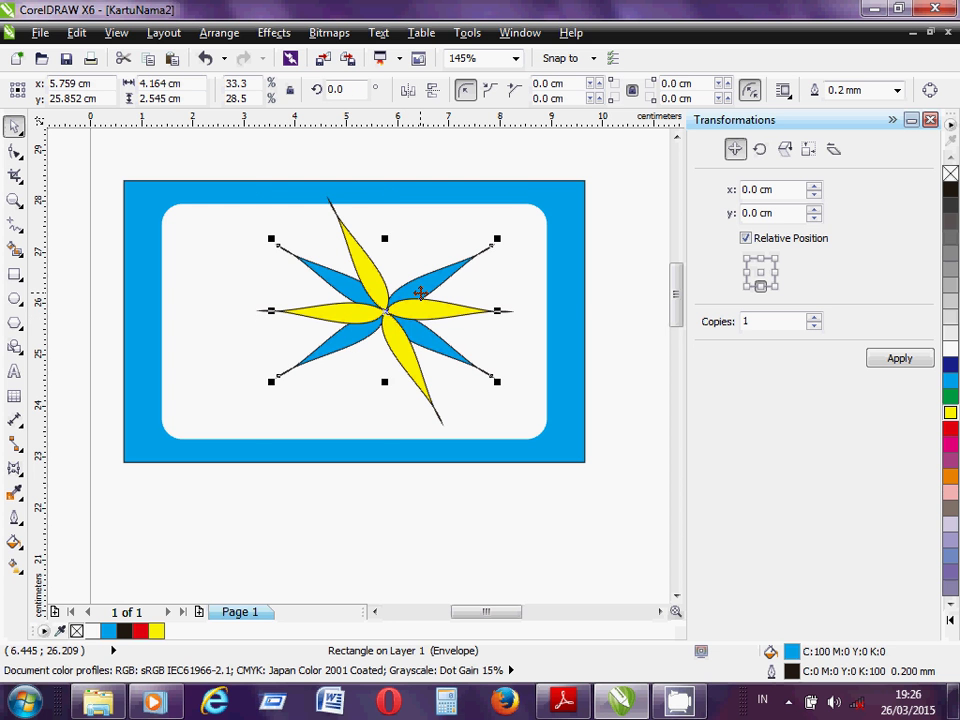
pyautogui.click(381, 292)
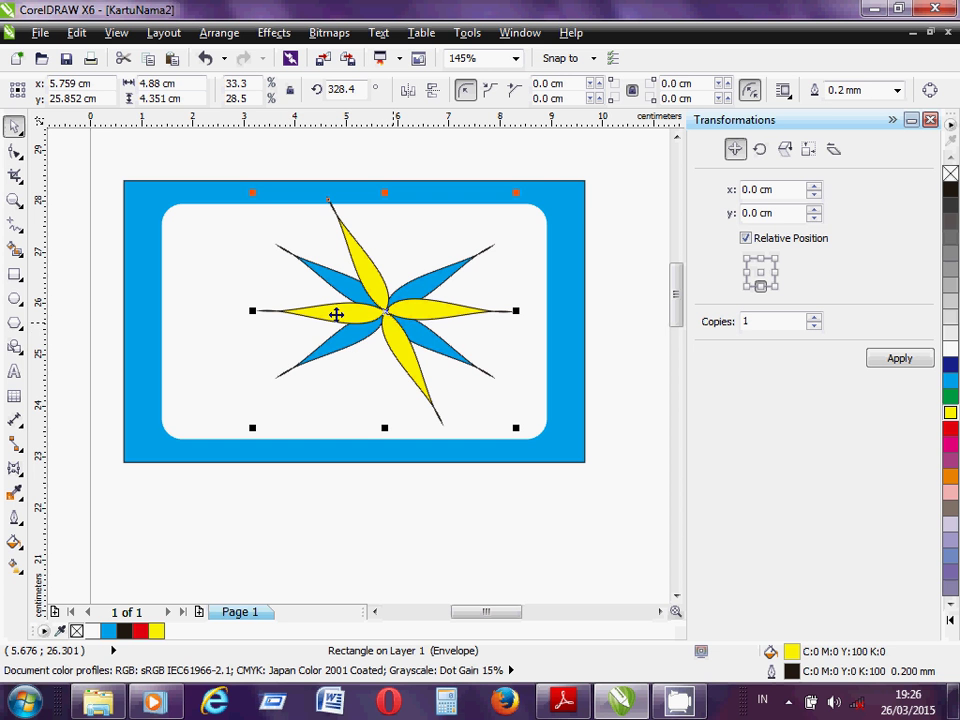
# - Draw a circle about 0.5 cm in diameter at the flower's centre and fill it with purple (C20 M80 Y0 K20)
pyautogui.click(16, 302)
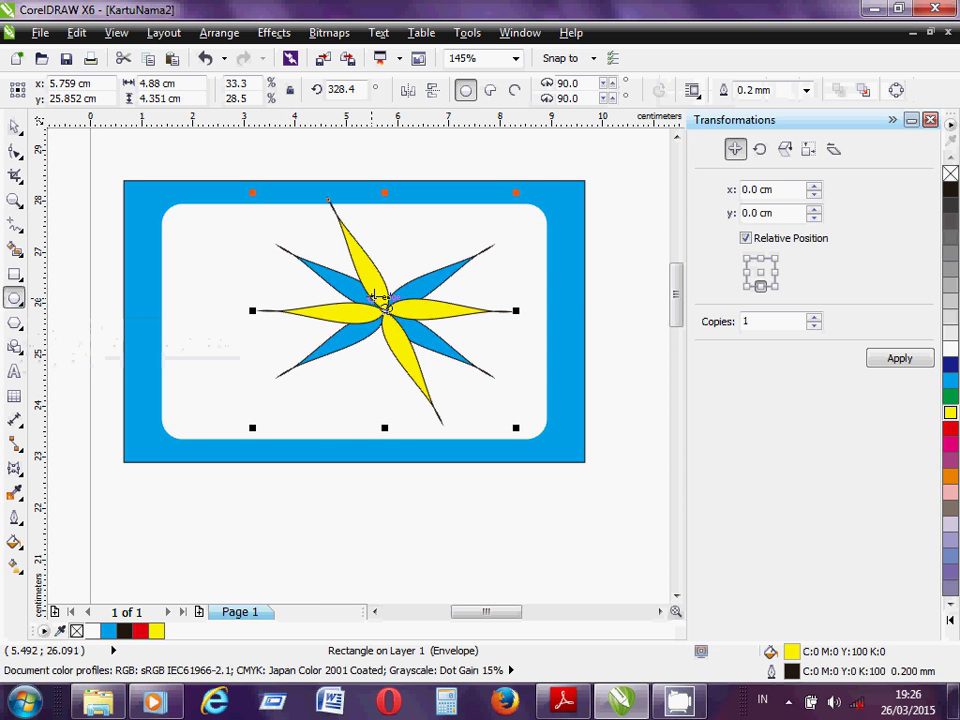
pyautogui.click(376, 296)
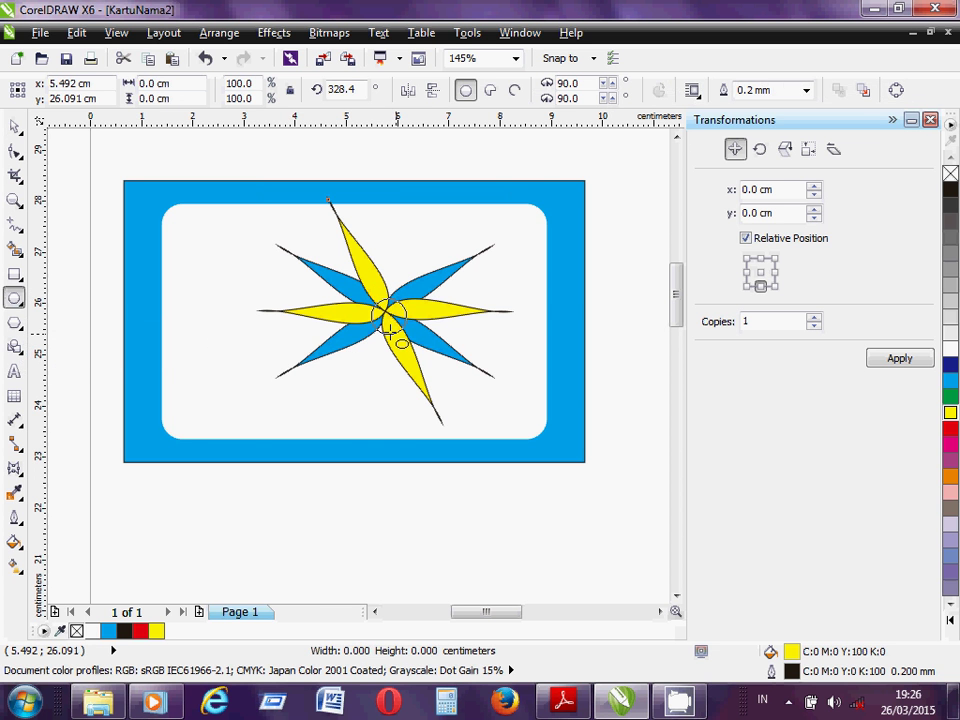
pyautogui.moveTo(388, 329); pyautogui.dragTo(388, 324)
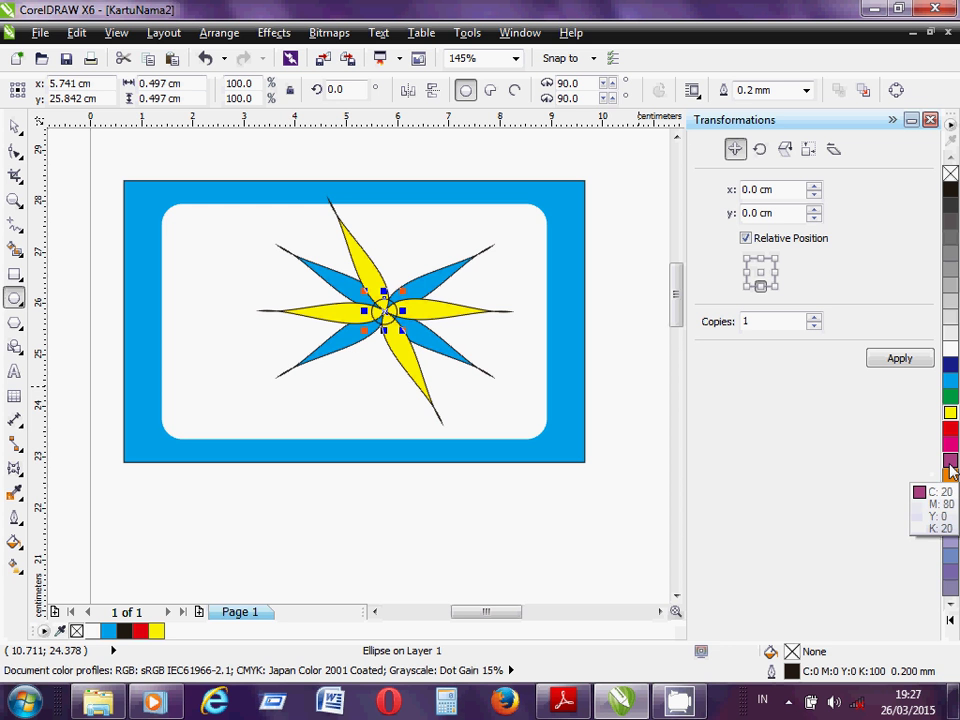
pyautogui.click(950, 463)
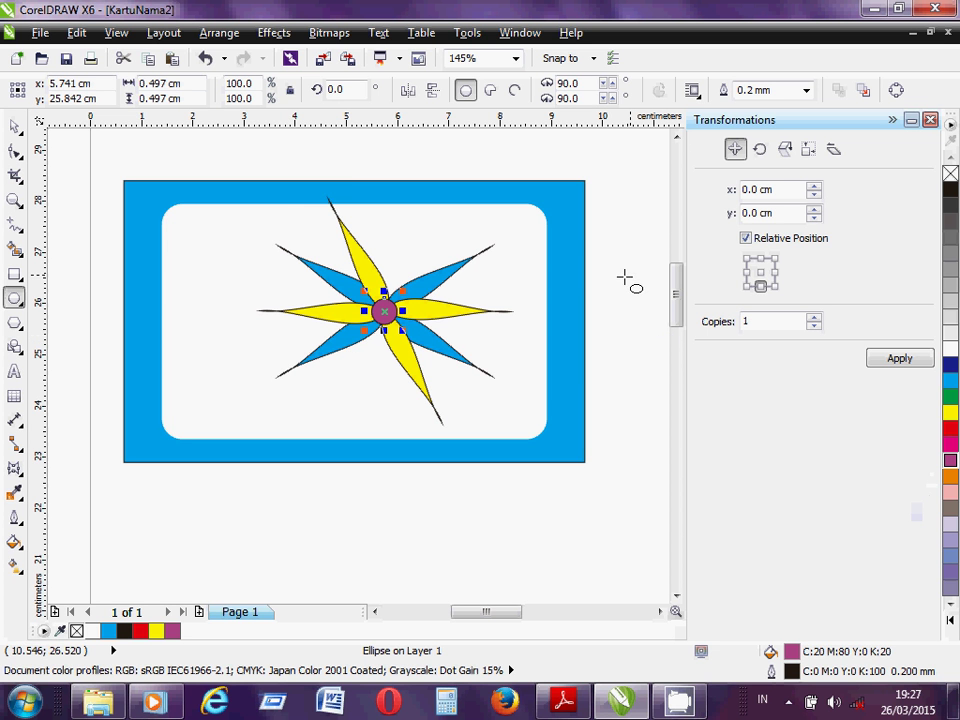
# - Align the two petal shapes and the circle to each other's centres, both horizontally and vertically
pyautogui.click(14, 126)
pyautogui.click(348, 177)
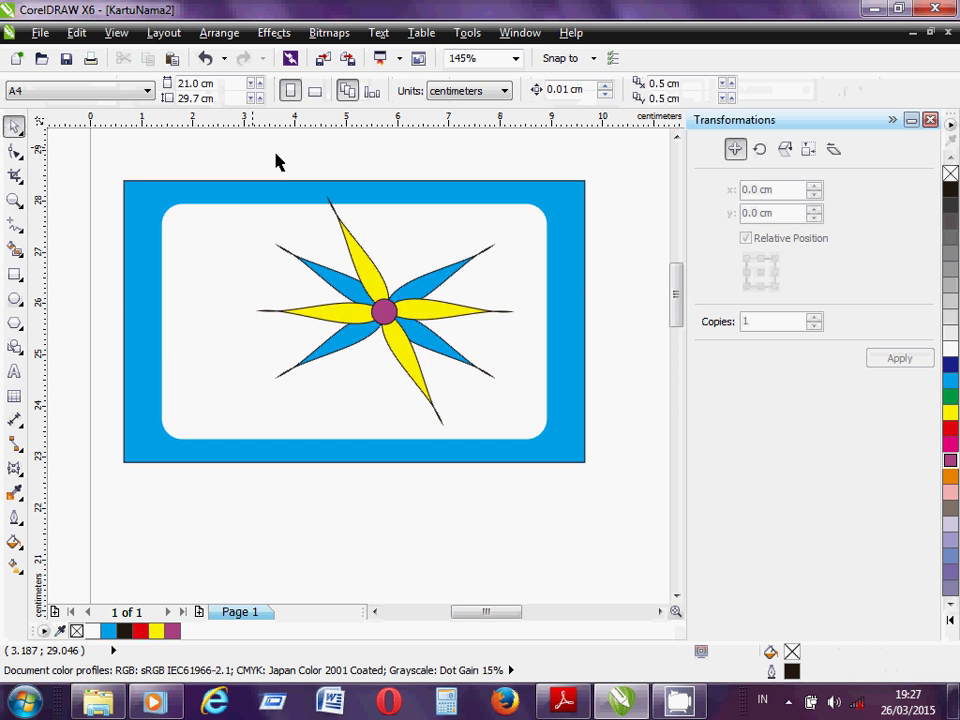
pyautogui.moveTo(252, 148); pyautogui.dragTo(531, 481)
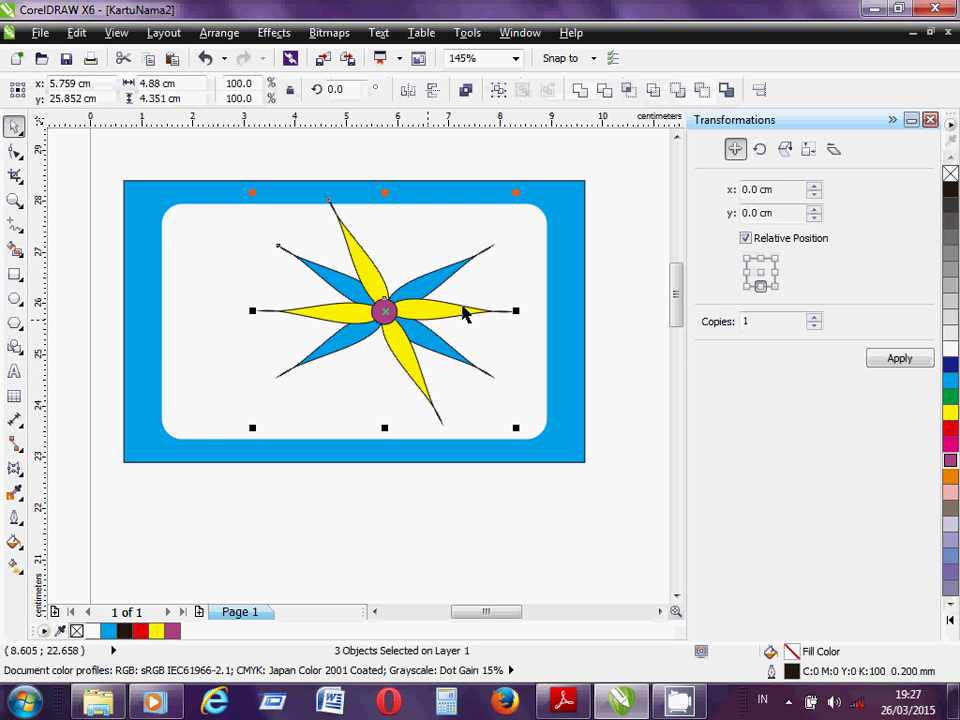
pyautogui.click(760, 92)
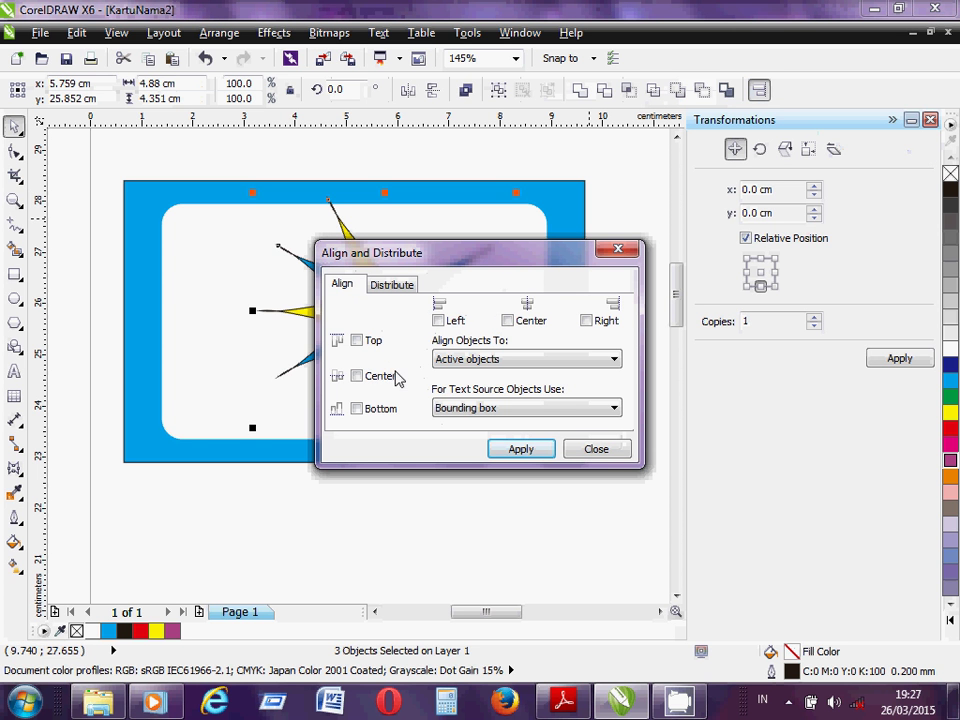
pyautogui.click(357, 376)
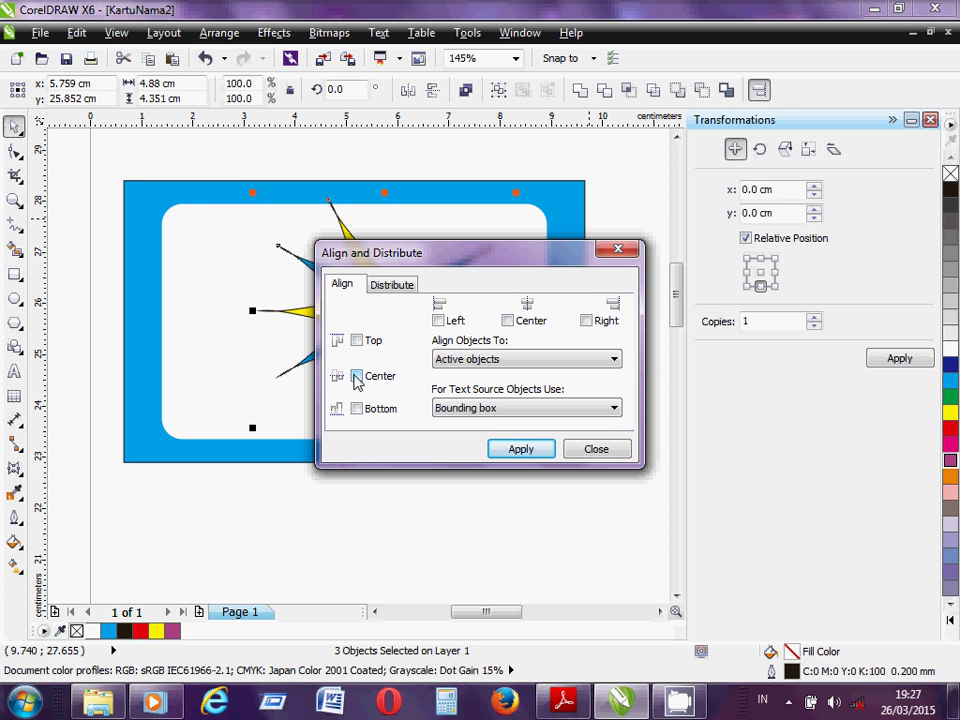
pyautogui.click(508, 321)
pyautogui.moveTo(507, 263); pyautogui.dragTo(705, 209)
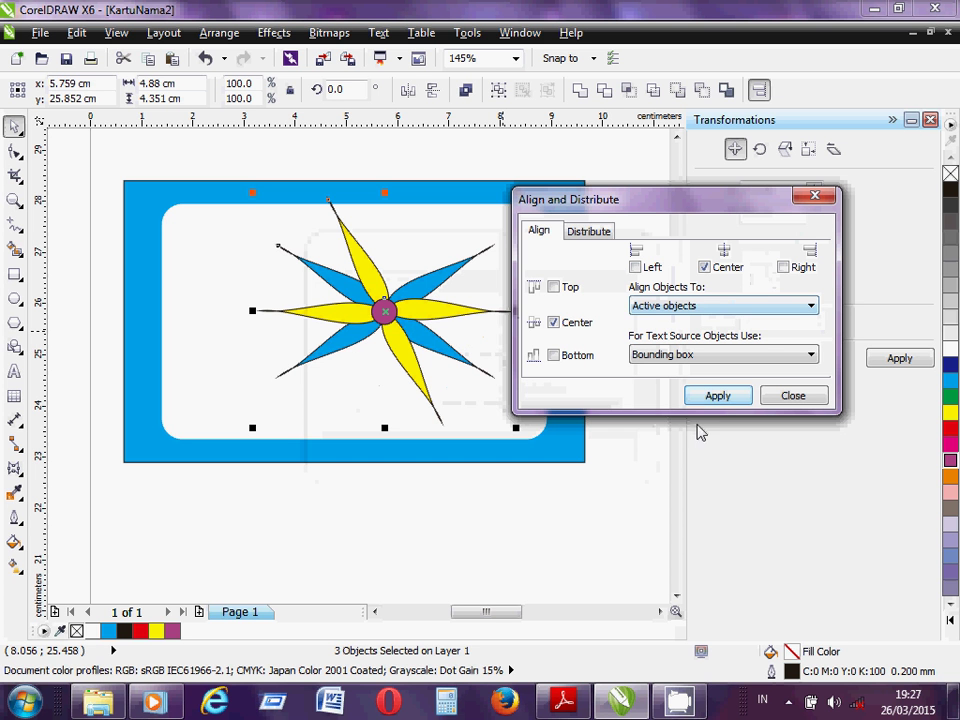
pyautogui.click(720, 397)
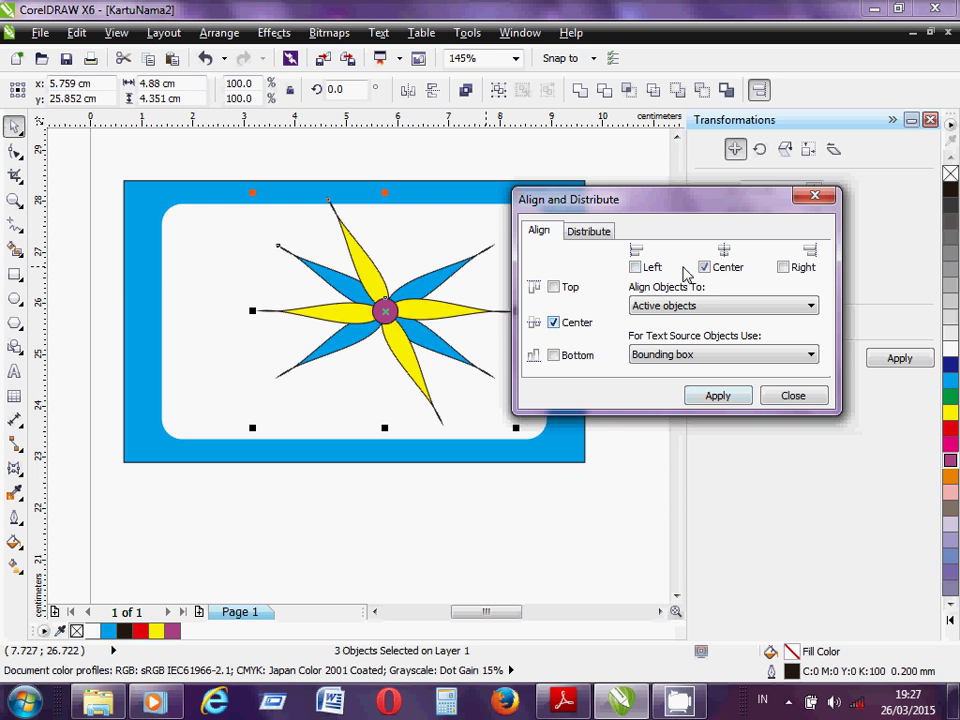
pyautogui.click(797, 397)
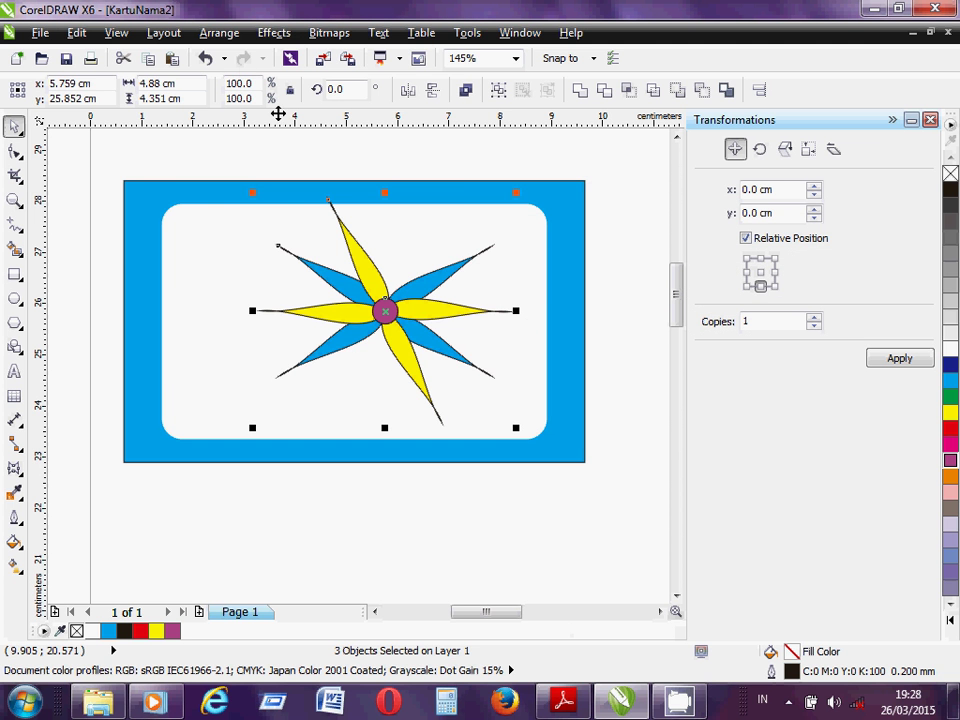
# - Group the petals and circle into one flower and remove its outlines
pyautogui.click(216, 34)
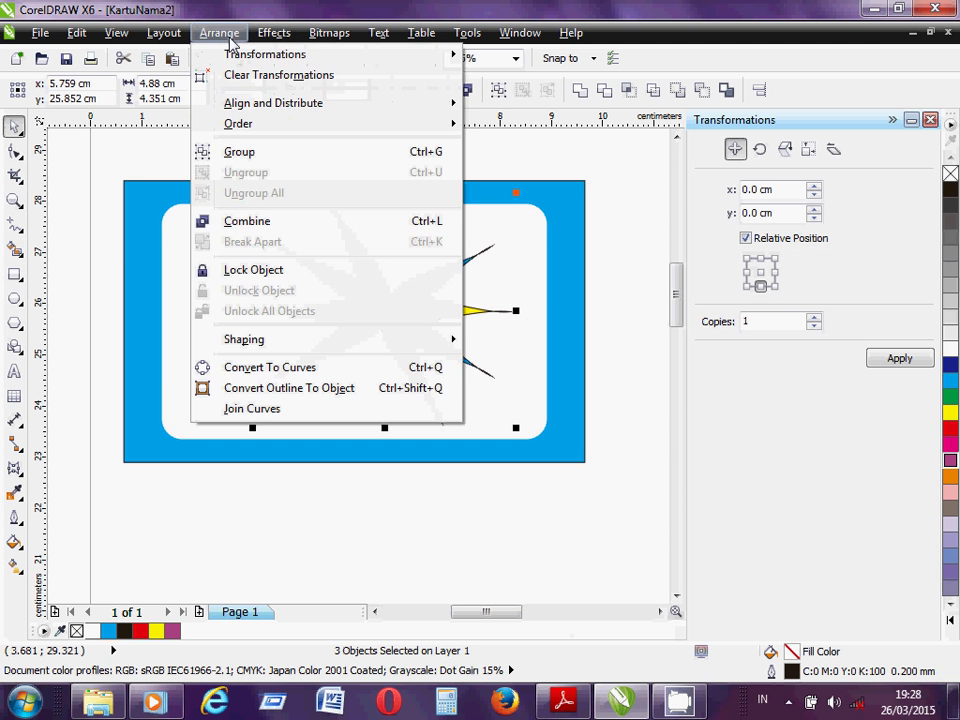
pyautogui.click(241, 152)
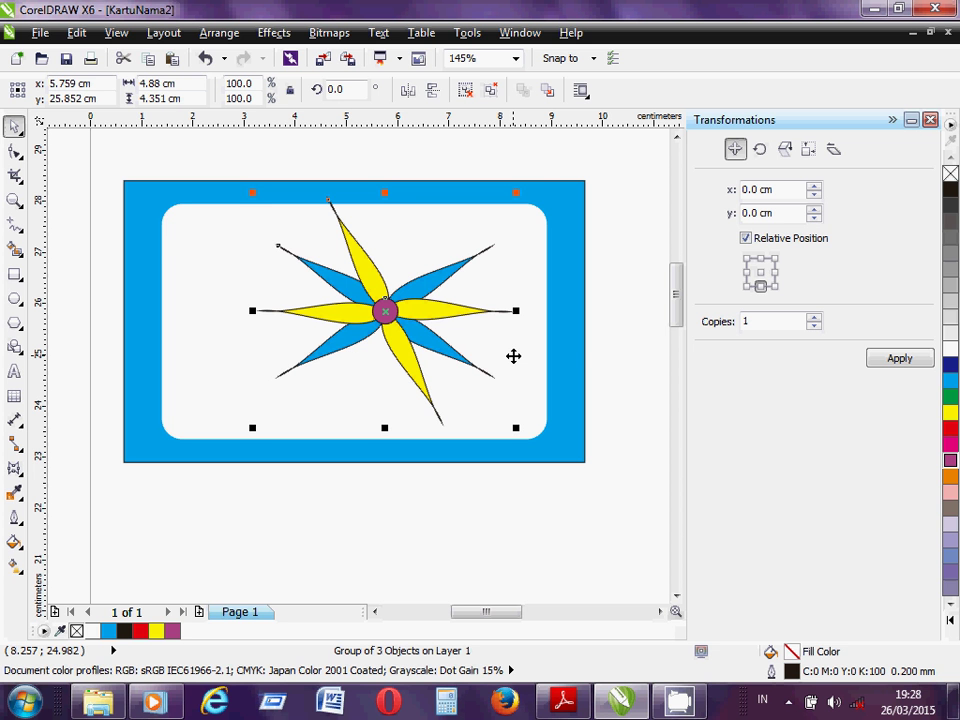
pyautogui.rightClick(951, 177)
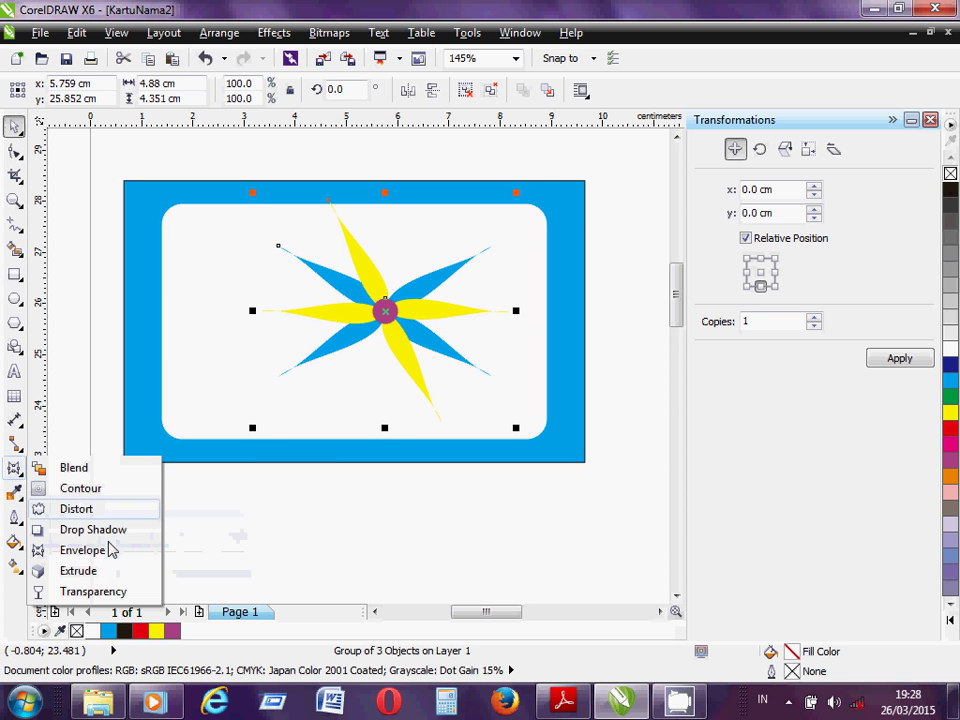
# - Apply a Uniform transparency of 50 to the flower group
pyautogui.click(82, 592)
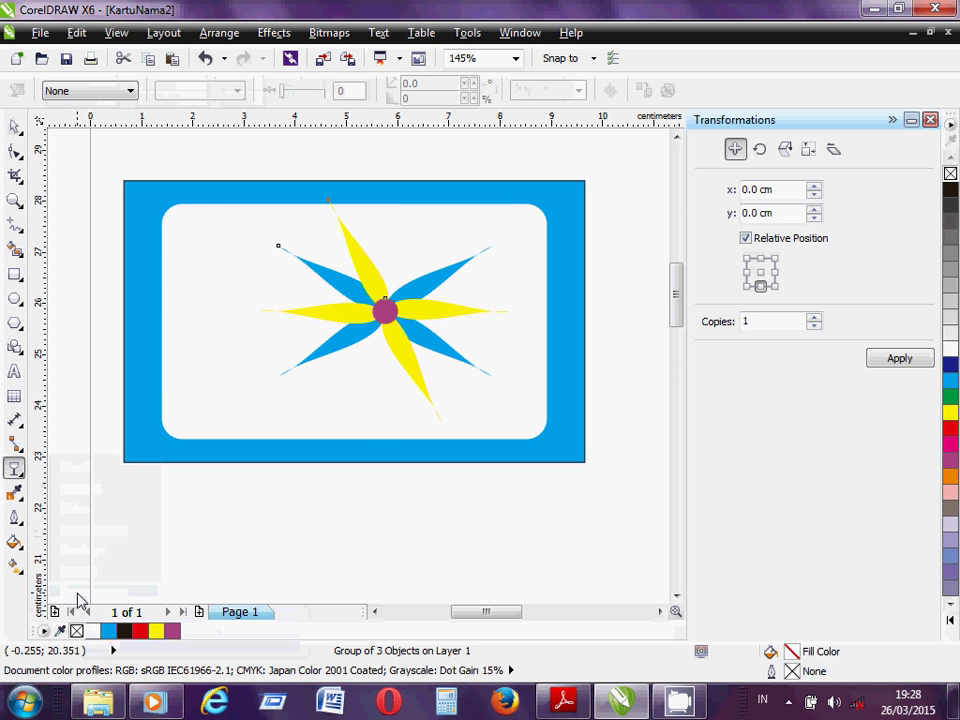
pyautogui.click(125, 92)
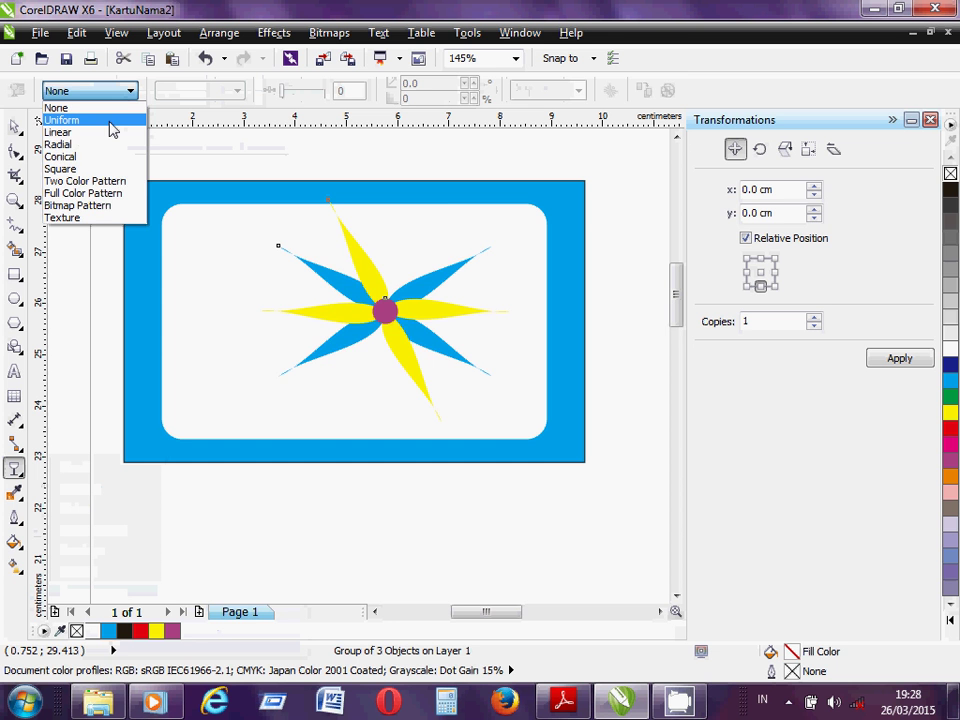
pyautogui.click(62, 120)
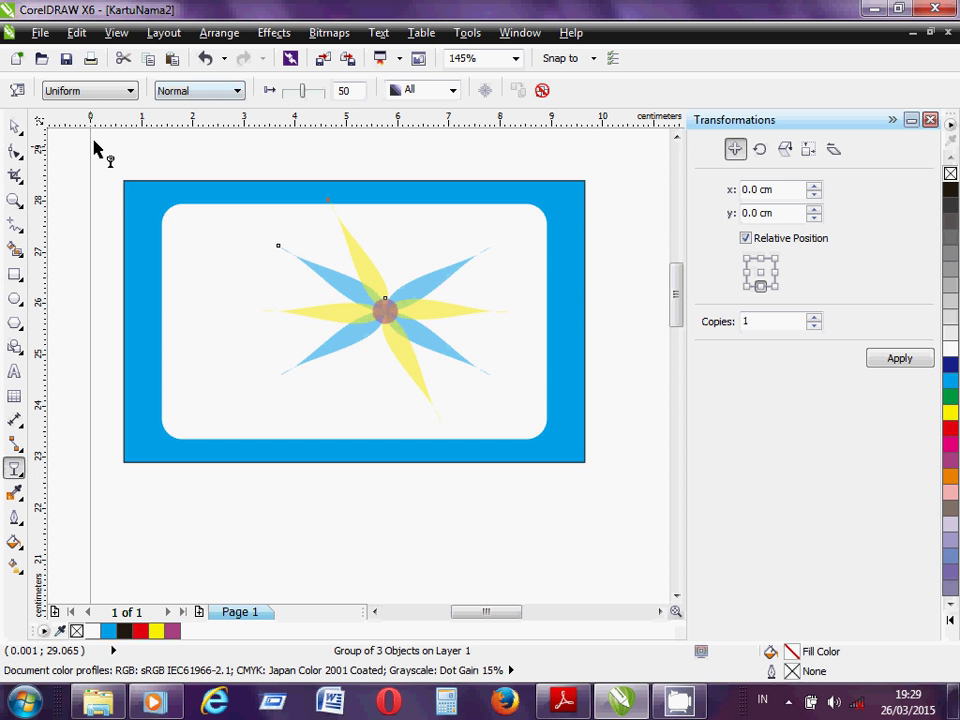
pyautogui.click(16, 128)
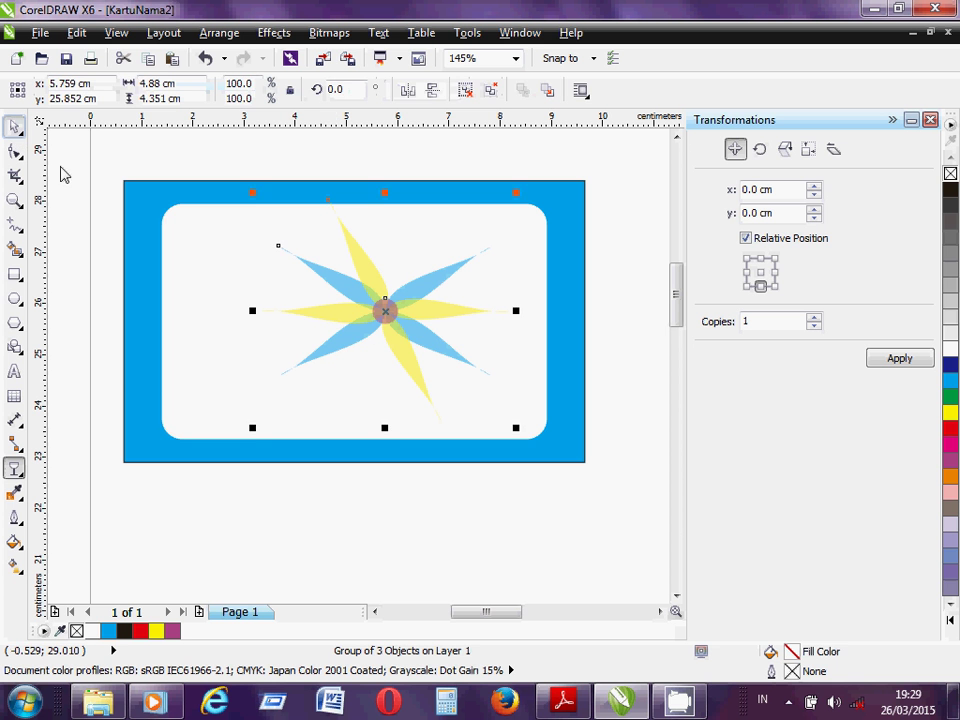
pyautogui.click(403, 361)
pyautogui.moveTo(403, 361); pyautogui.dragTo(401, 362)
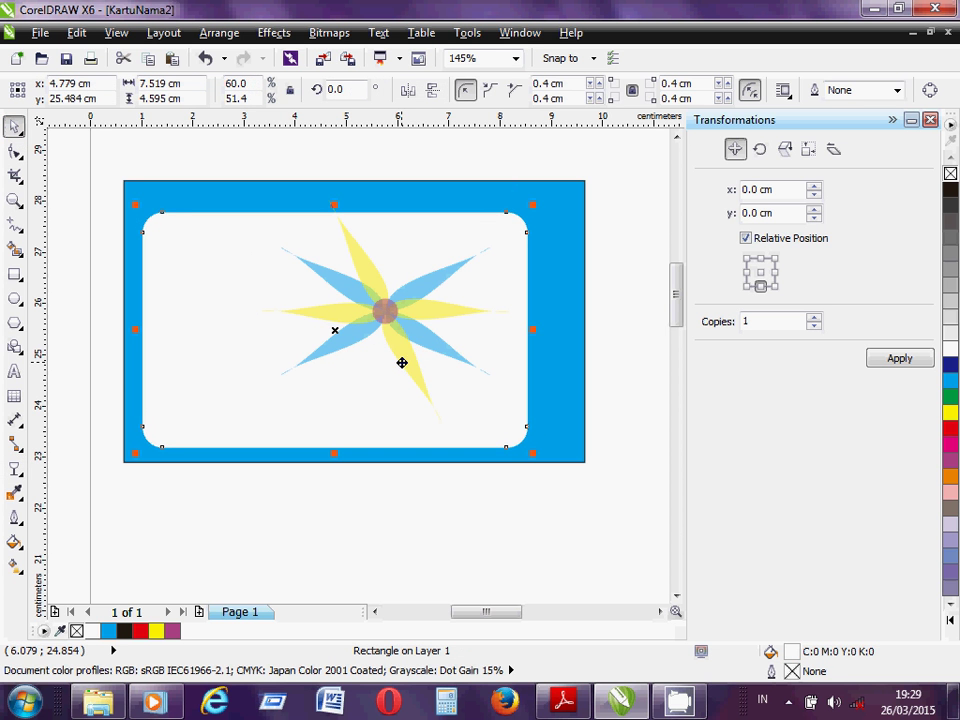
pyautogui.hotkey('ctrl', 'z')
# - Move the flower group to the card's lower-left corner and scale it down to about 2.35 × 2.1 cm
pyautogui.click(397, 322)
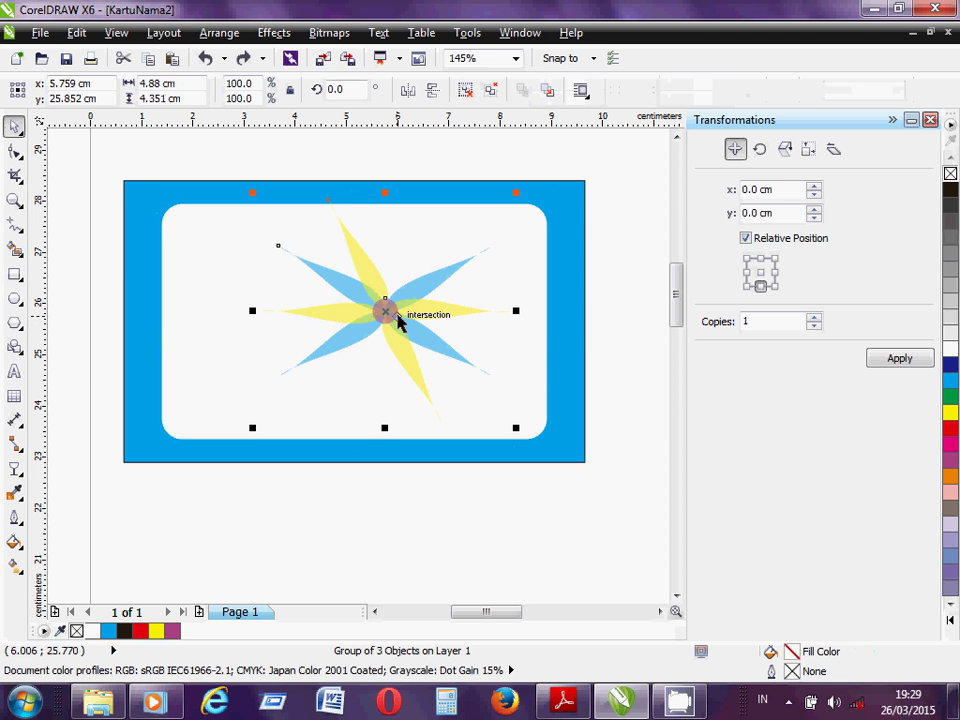
pyautogui.moveTo(396, 320); pyautogui.dragTo(240, 382)
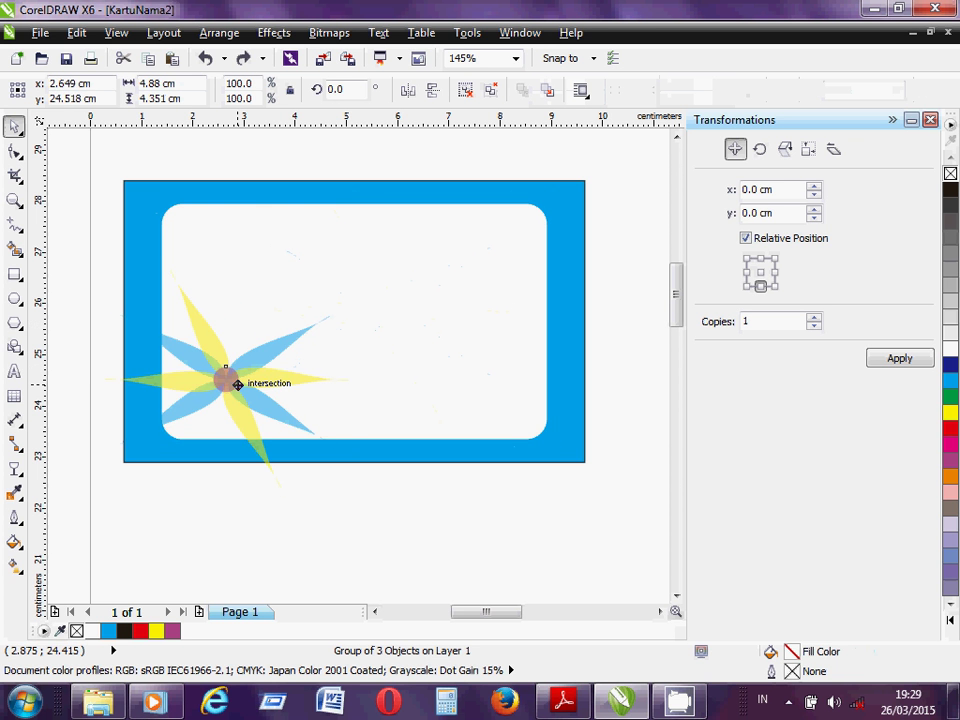
pyautogui.moveTo(93, 260); pyautogui.dragTo(213, 388)
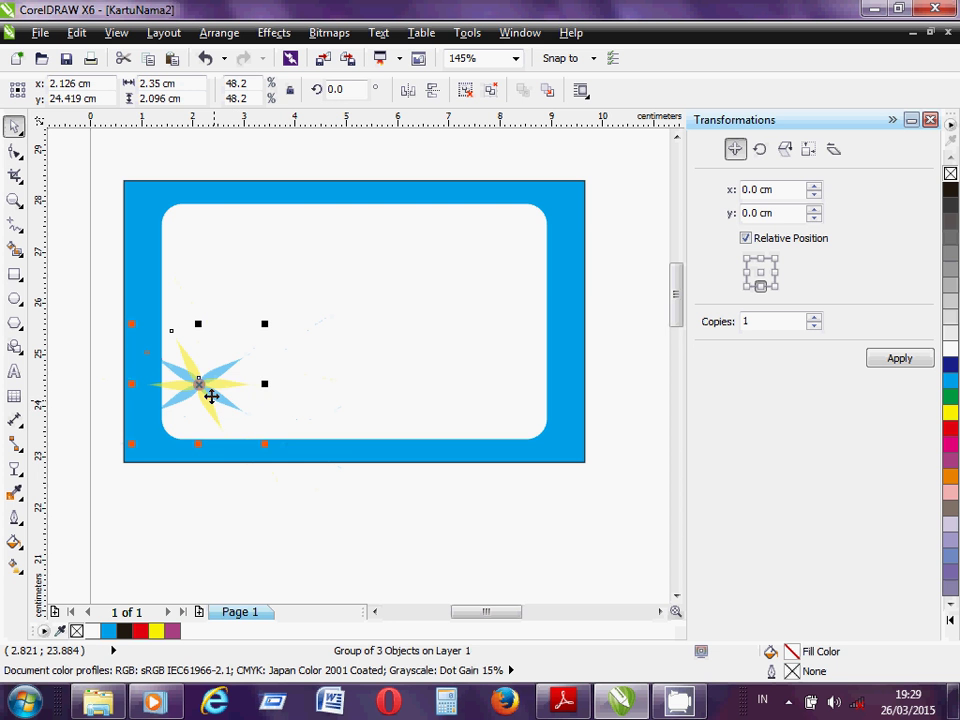
# - Place two copies of the small flower to its right along the lower edge of the card's white area
pyautogui.moveTo(211, 397); pyautogui.dragTo(274, 420)
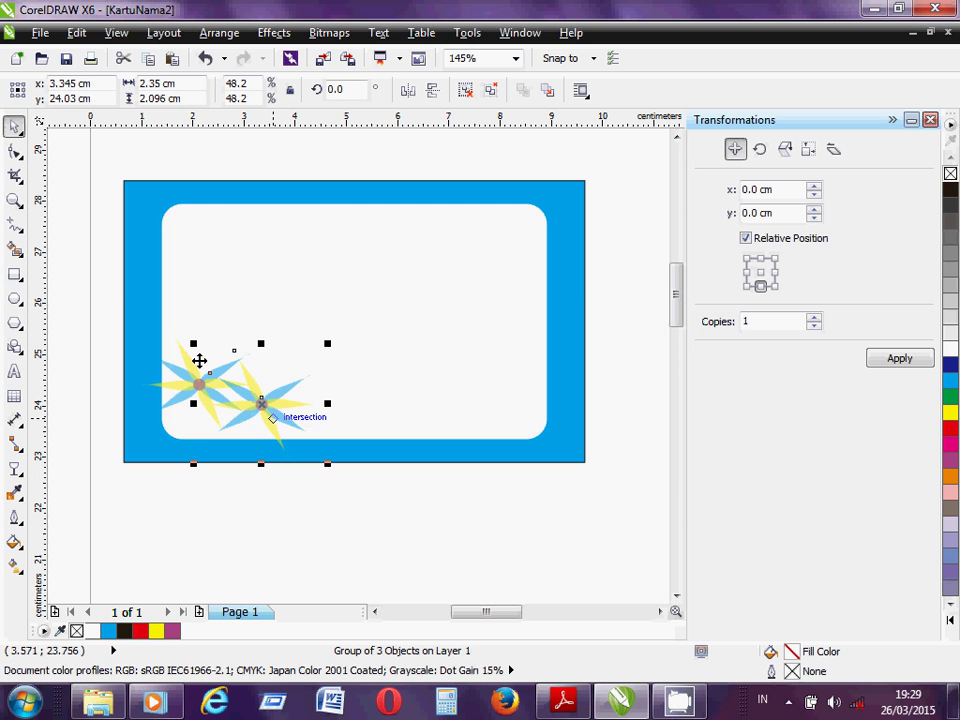
pyautogui.moveTo(265, 410); pyautogui.dragTo(326, 409)
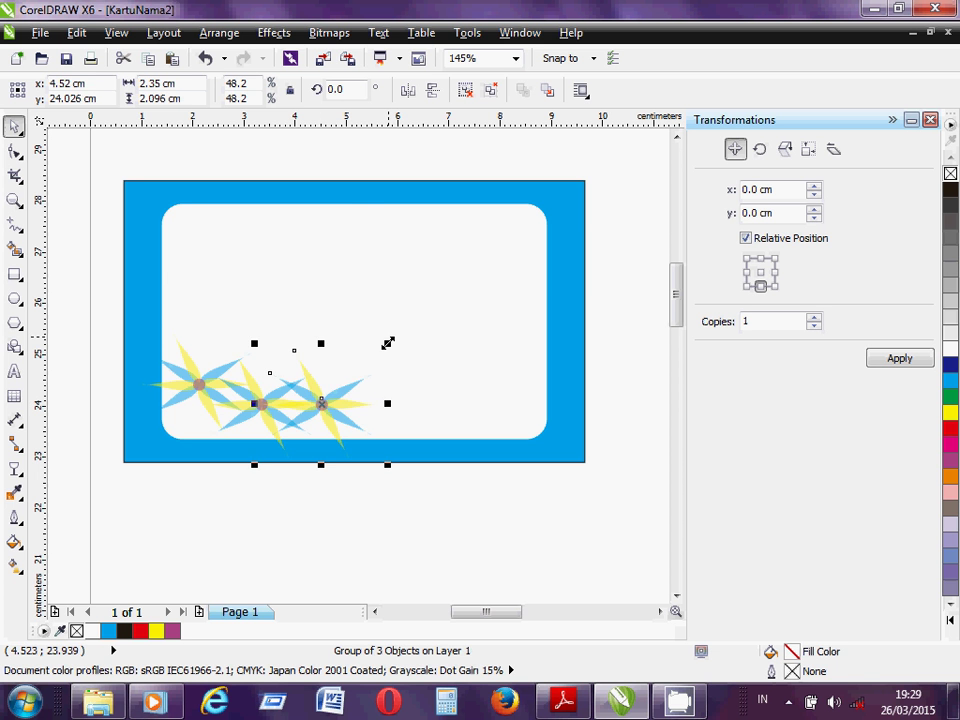
# - Scale down the two flower copies along the lower edge, the rightmost to about 1.41 × 1.26 cm and the middle one to about 1.77 × 1.58 cm
pyautogui.moveTo(388, 343); pyautogui.dragTo(333, 426)
pyautogui.click(310, 392)
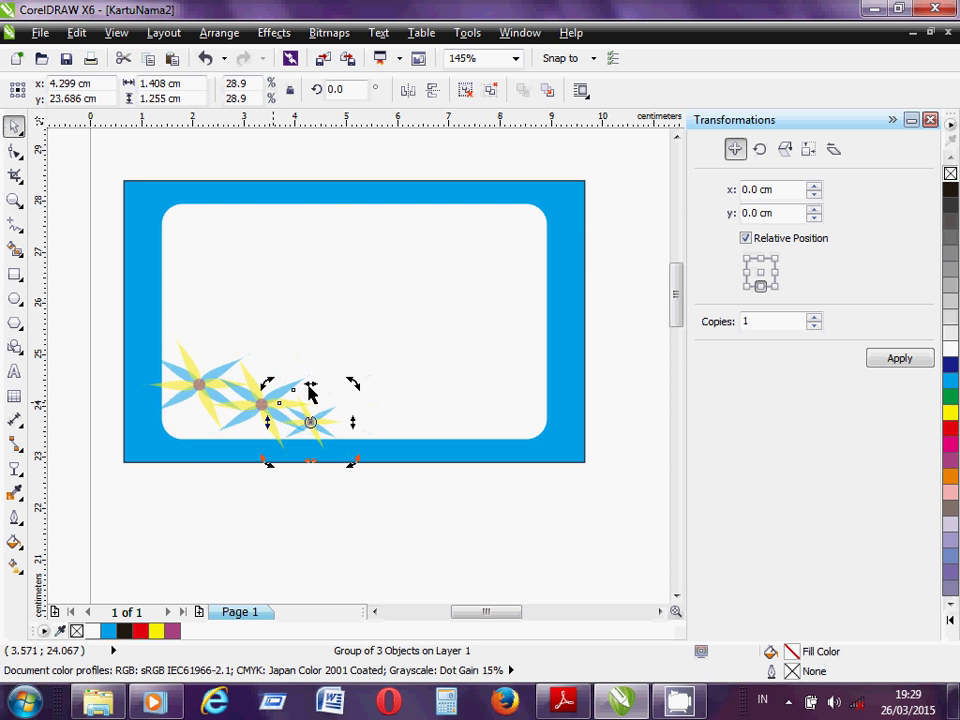
pyautogui.click(260, 400)
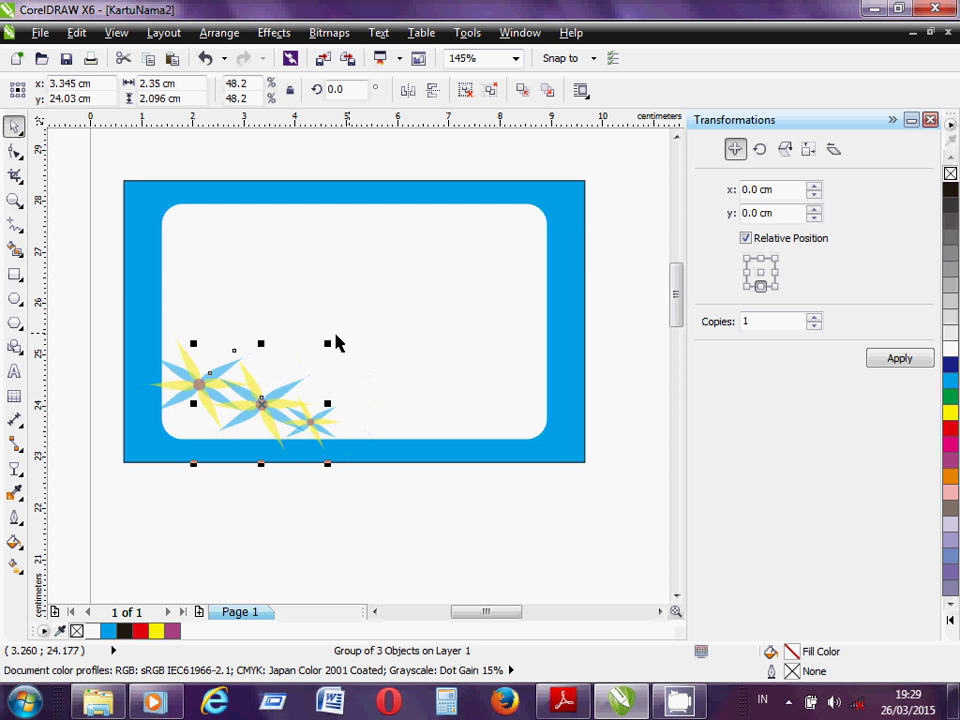
pyautogui.moveTo(328, 346); pyautogui.dragTo(311, 369)
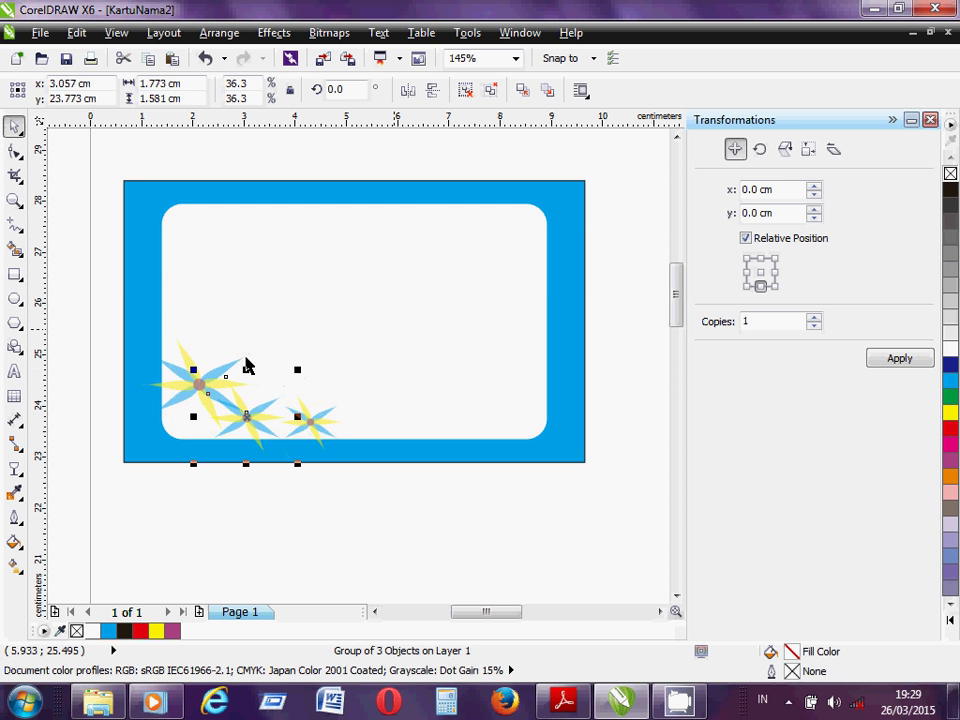
# - Place two copies of the large lower-left flower, each scaled to about 1.77 × 1.58 cm, side by side in the white area's upper-right corner
pyautogui.moveTo(208, 383); pyautogui.dragTo(470, 224)
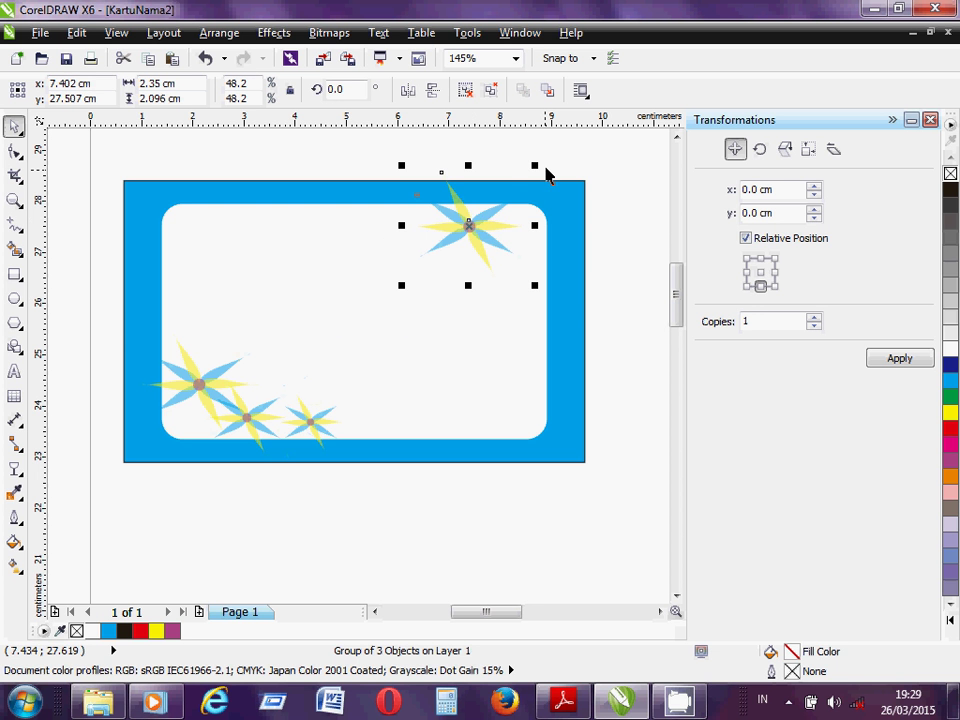
pyautogui.moveTo(535, 165); pyautogui.dragTo(518, 226)
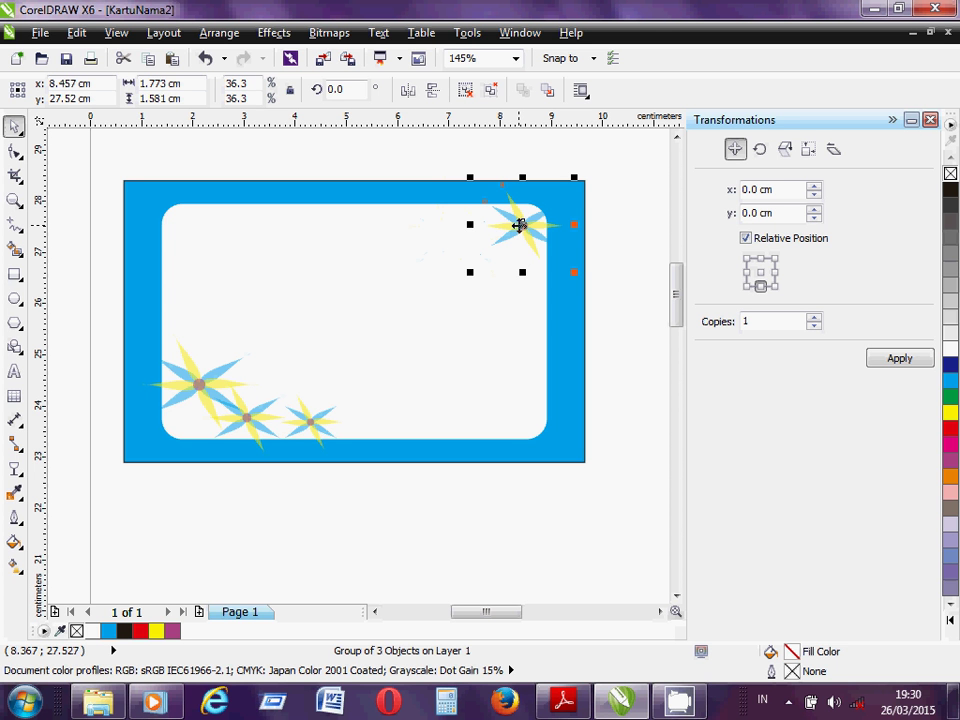
pyautogui.moveTo(519, 225)
pyautogui.mouseDown()
pyautogui.moveTo(454, 231)
pyautogui.moveTo(490, 233)
pyautogui.moveTo(510, 214)
pyautogui.moveTo(516, 224)
pyautogui.mouseUp()
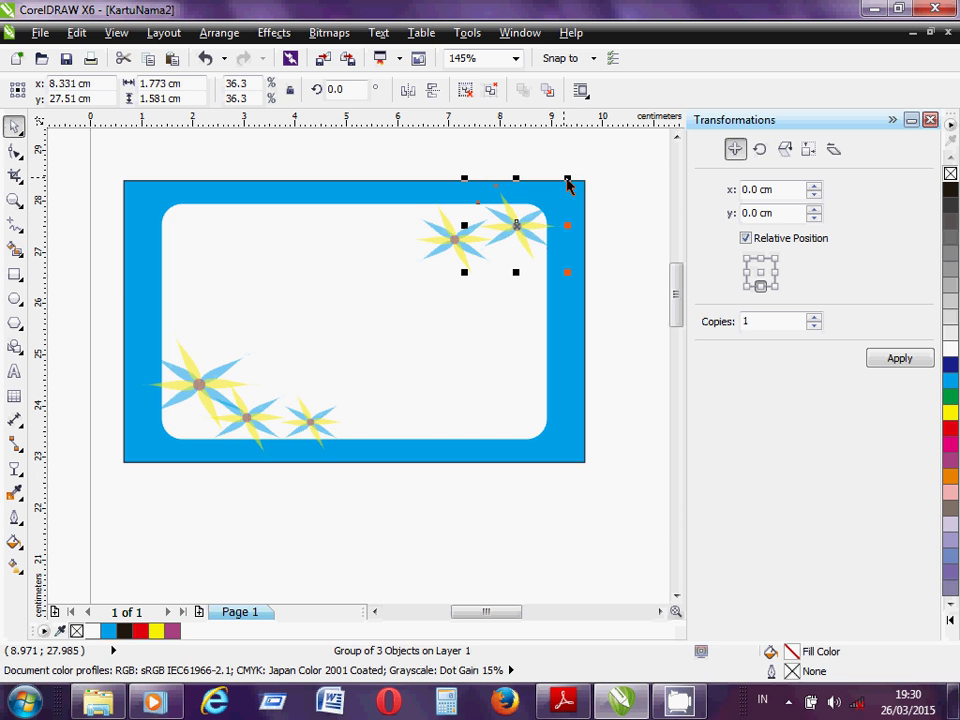
# - Shrink the upper-right corner flower to about 1.34 × 1.19 cm, with a smaller copy below it and the larger flower moved up to its left
pyautogui.moveTo(567, 183); pyautogui.dragTo(551, 200)
pyautogui.moveTo(508, 242); pyautogui.dragTo(531, 279)
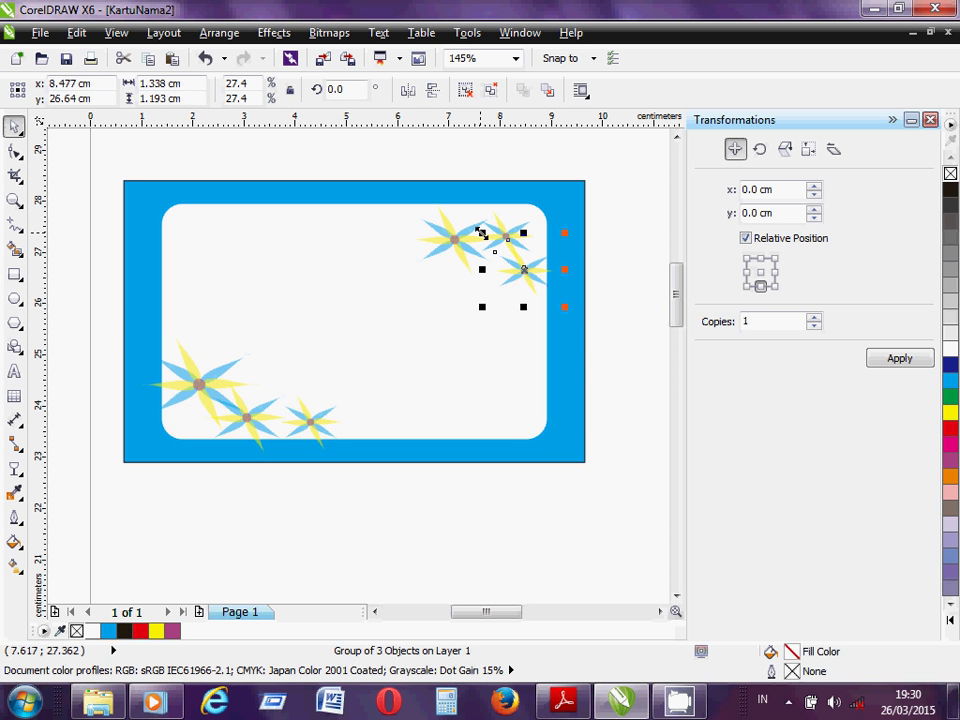
pyautogui.moveTo(483, 232); pyautogui.dragTo(471, 211)
pyautogui.click(467, 231)
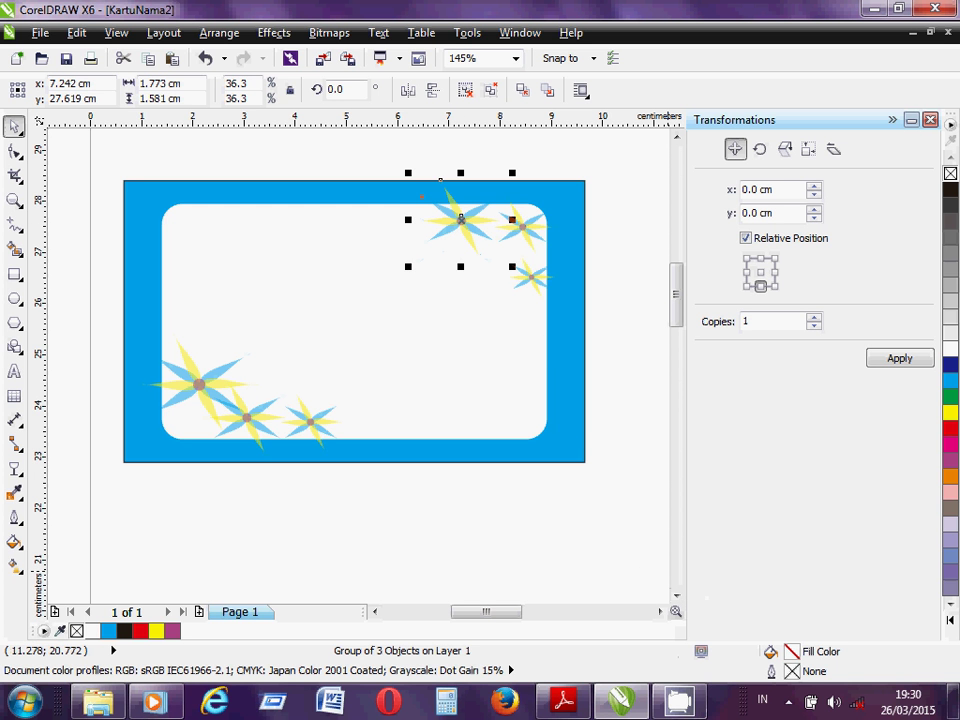
pyautogui.click(788, 701)
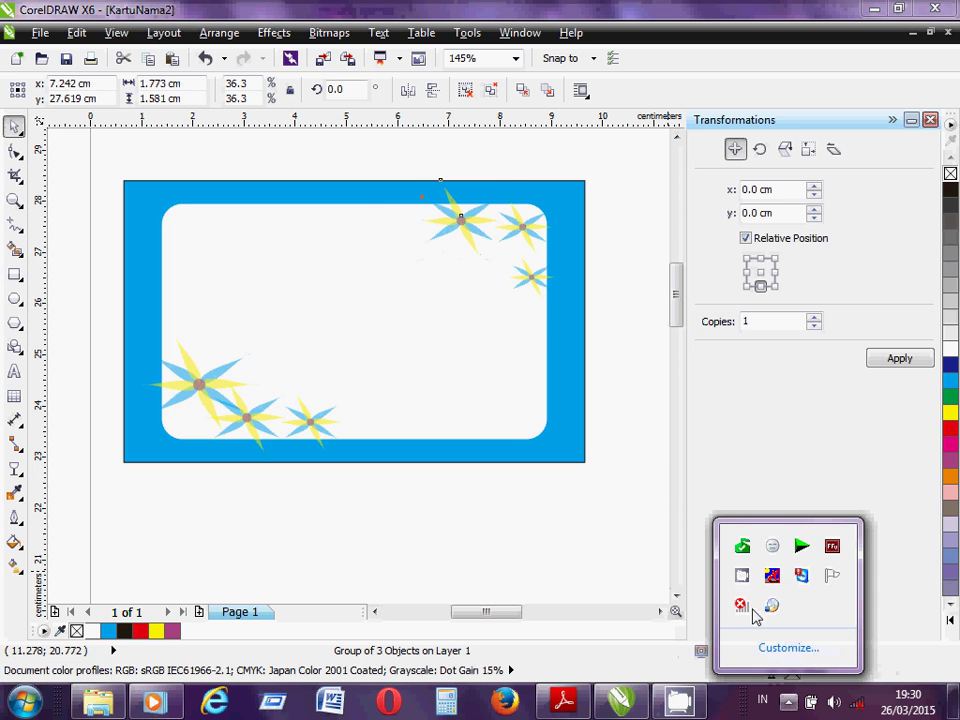
pyautogui.click(743, 578)
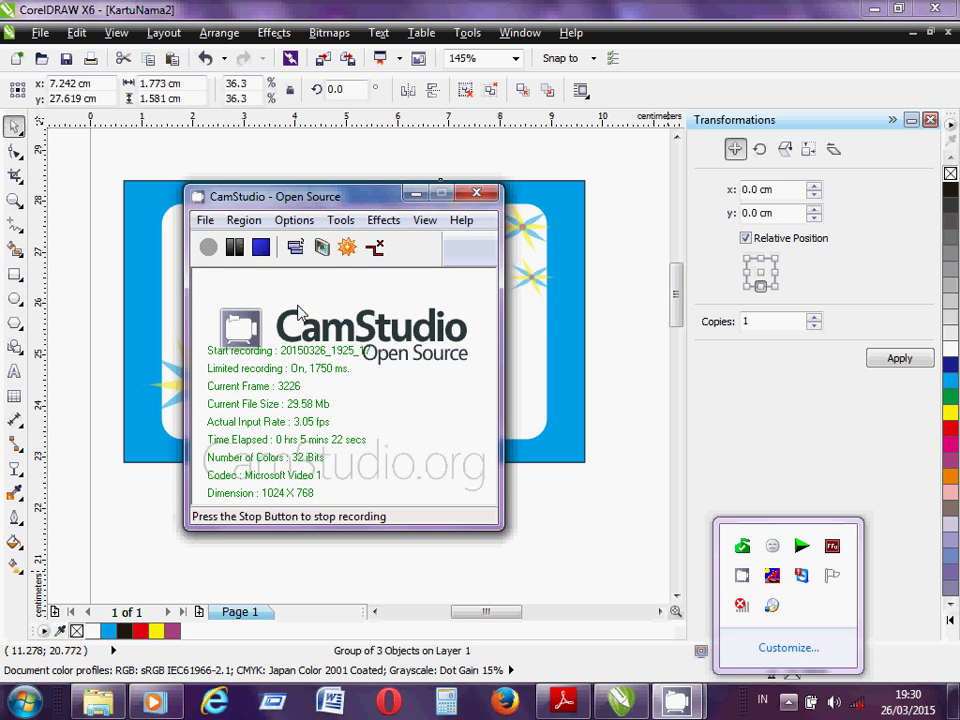